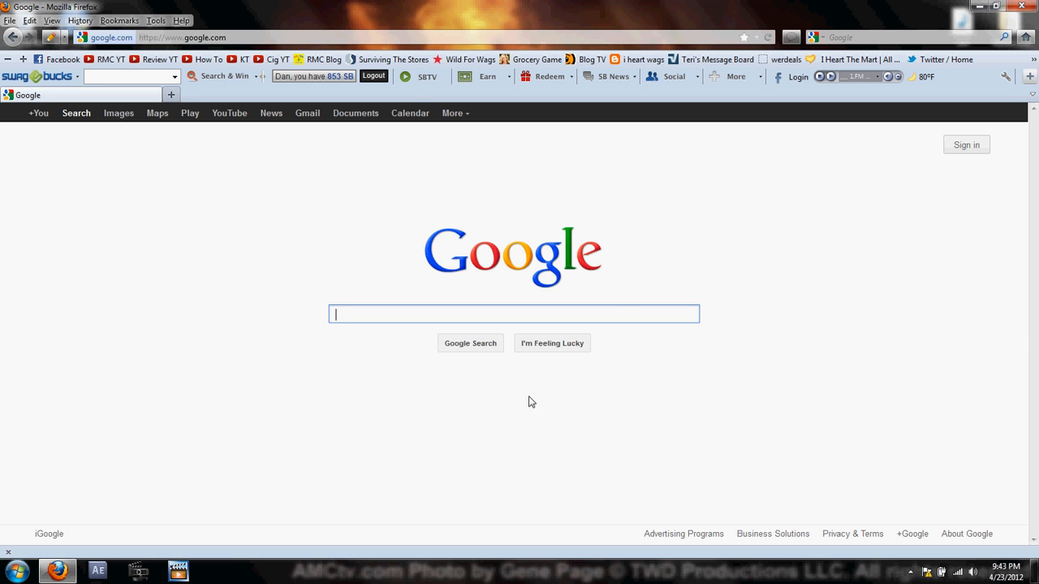
# Step: Go to the Google Accounts sign-in page from the homepage
pyautogui.click(967, 148)
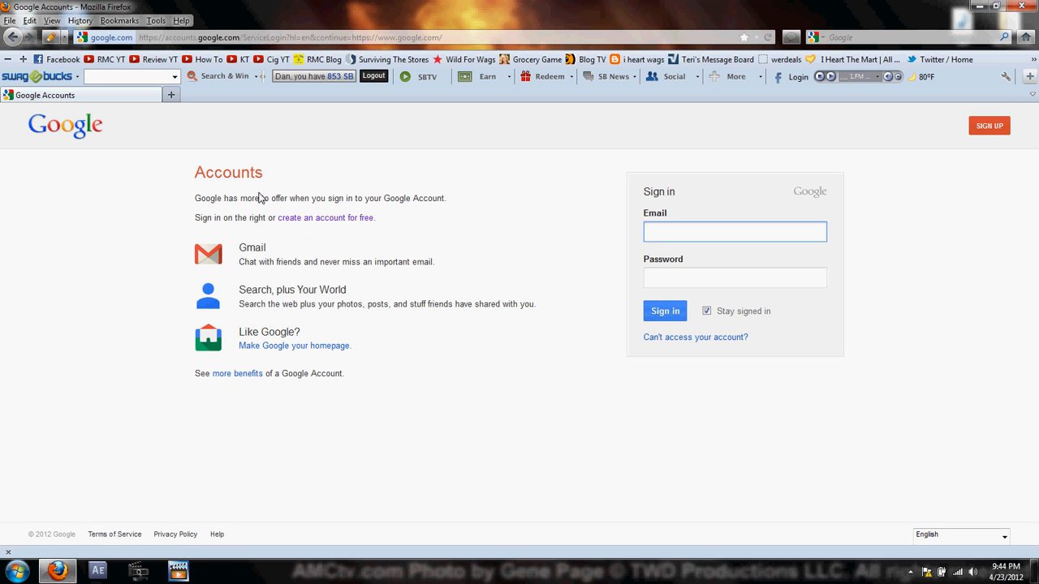
# Step: Start a free account and enter first name, last name, username, password and confirmation
pyautogui.click(324, 218)
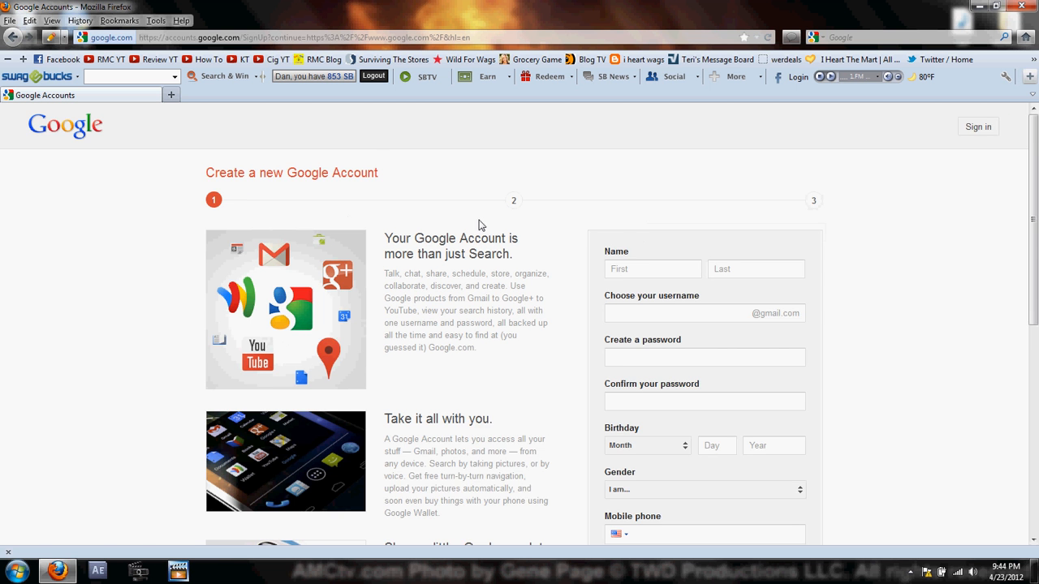
pyautogui.scroll(-1, 482, 227)
pyautogui.click(636, 226)
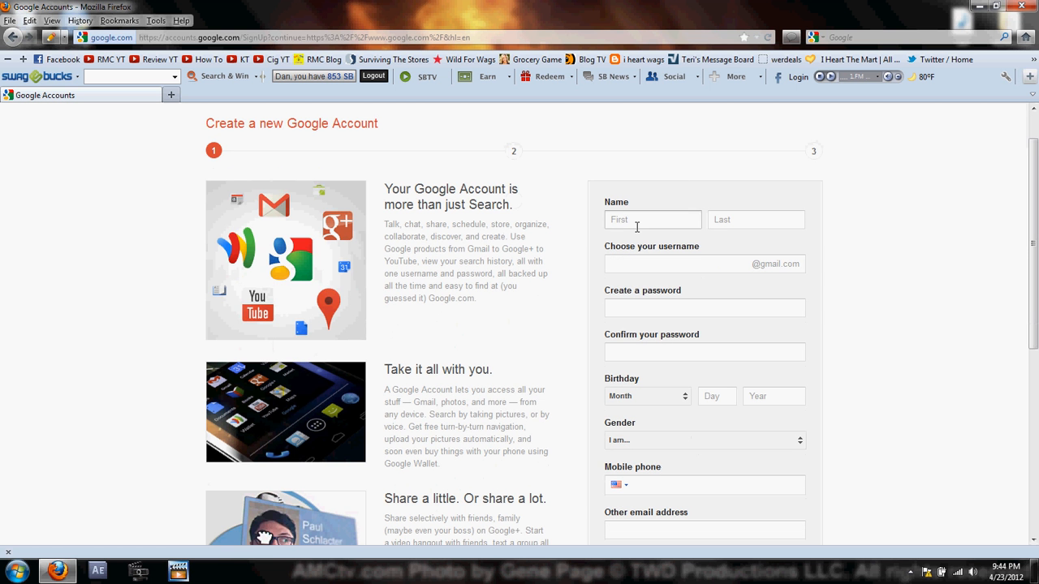
pyautogui.write('Dan')
pyautogui.press('Tab')
pyautogui.write('Coupon')
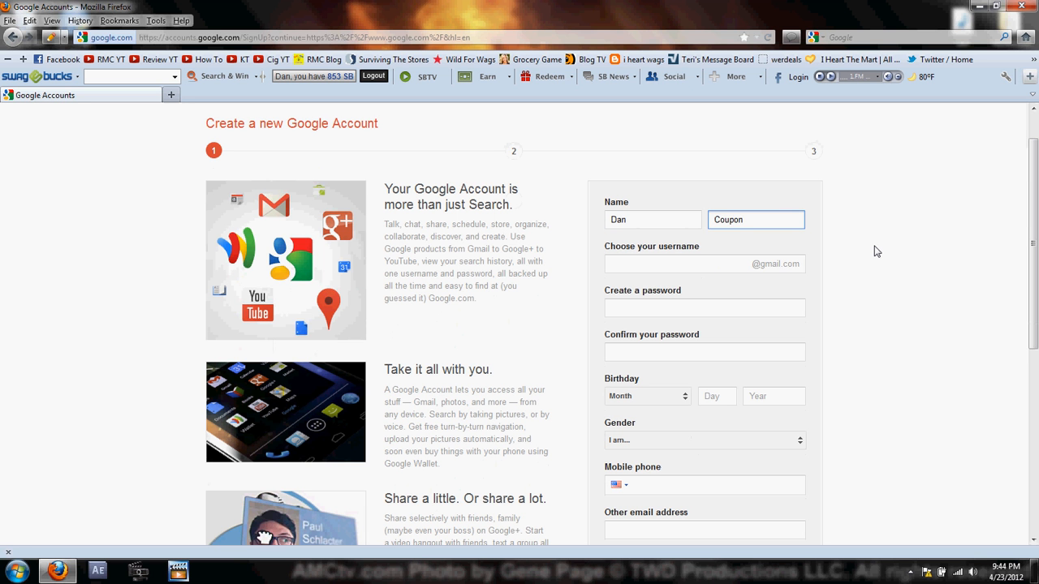
pyautogui.press('Tab')
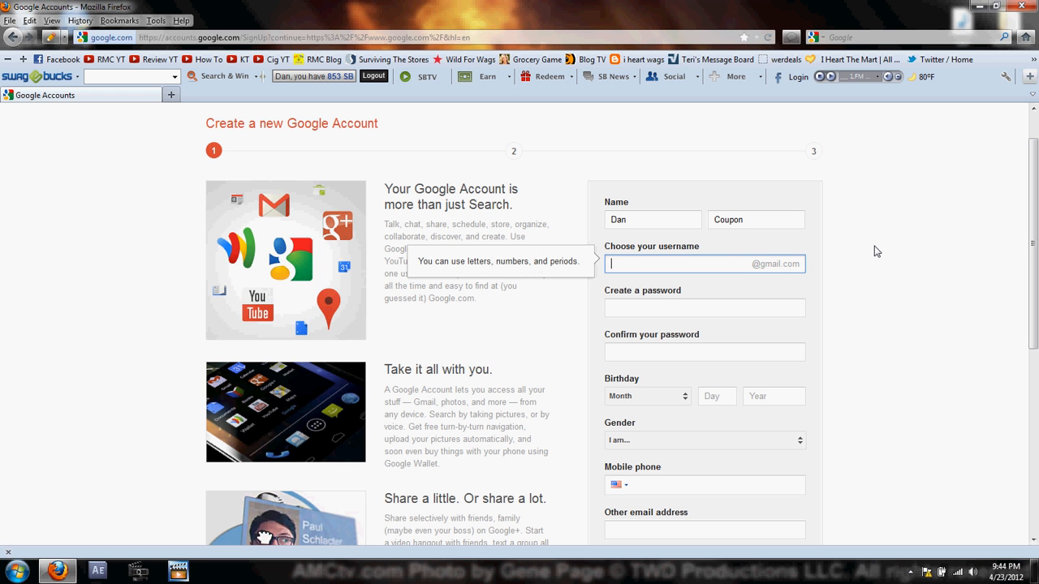
pyautogui.write('realmen')
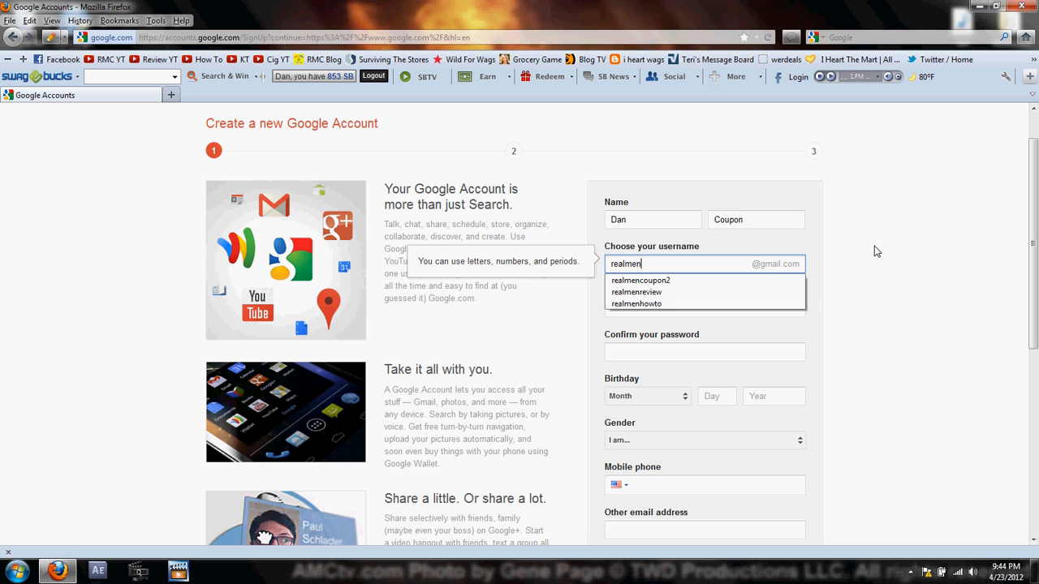
pyautogui.write('howto')
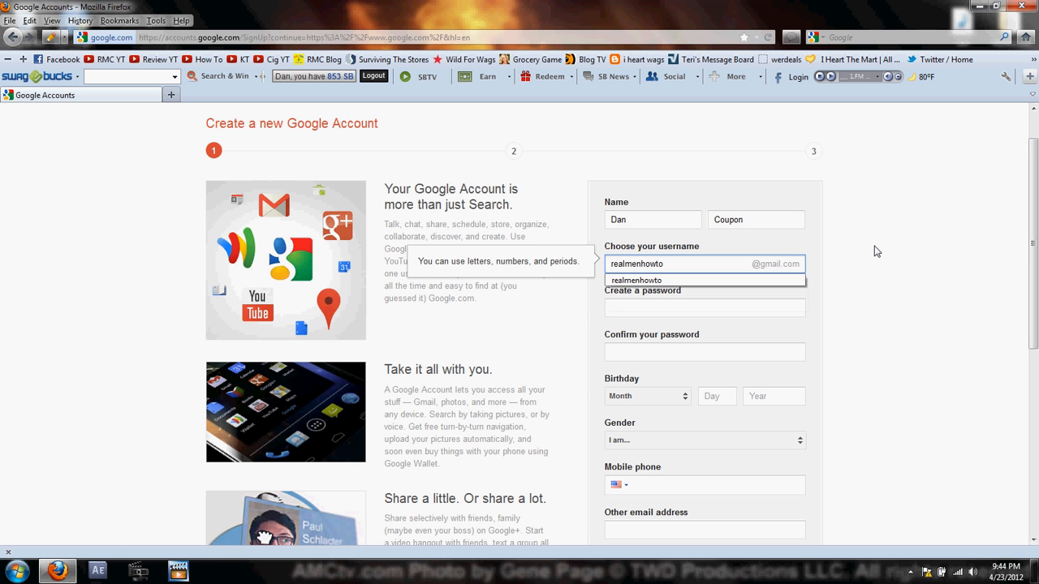
pyautogui.write('2')
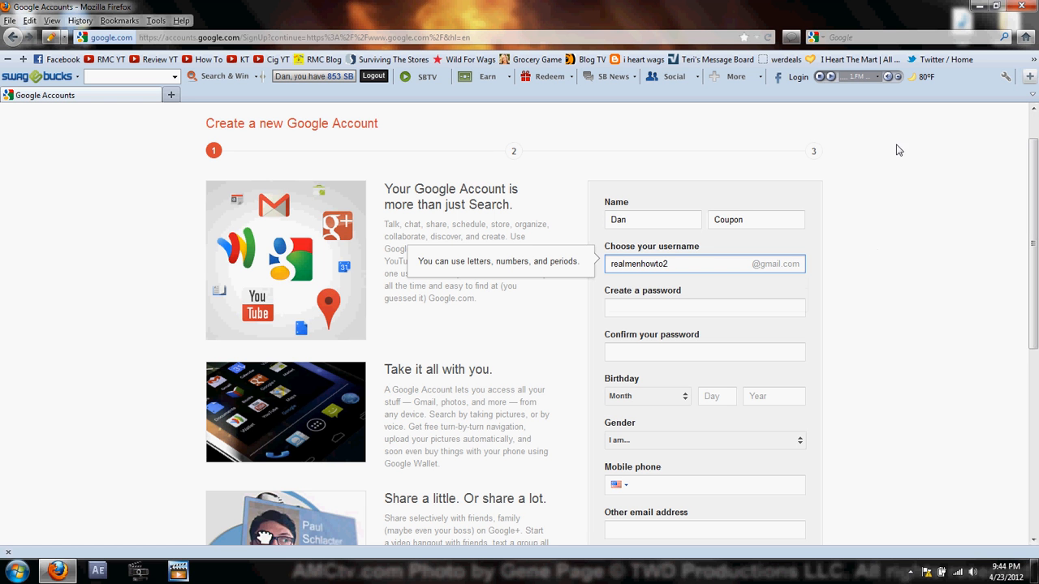
pyautogui.click(659, 307)
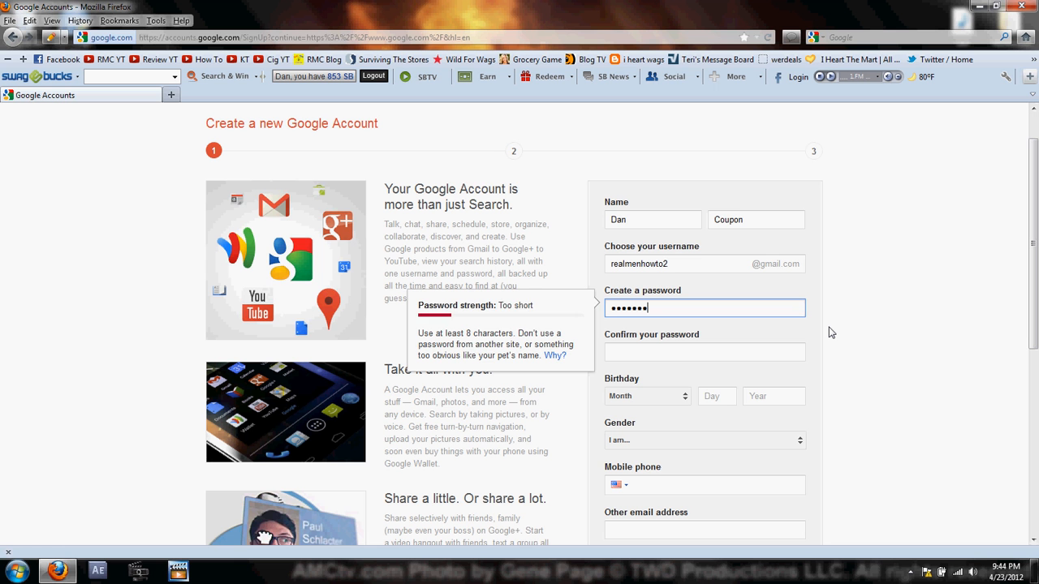
pyautogui.write('**')
pyautogui.press('Tab')
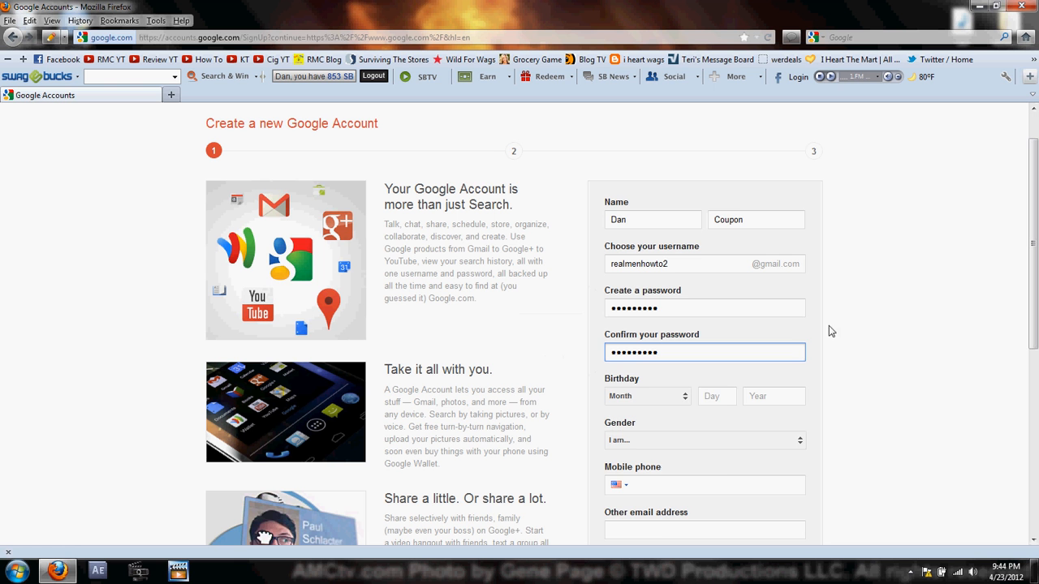
pyautogui.click(670, 396)
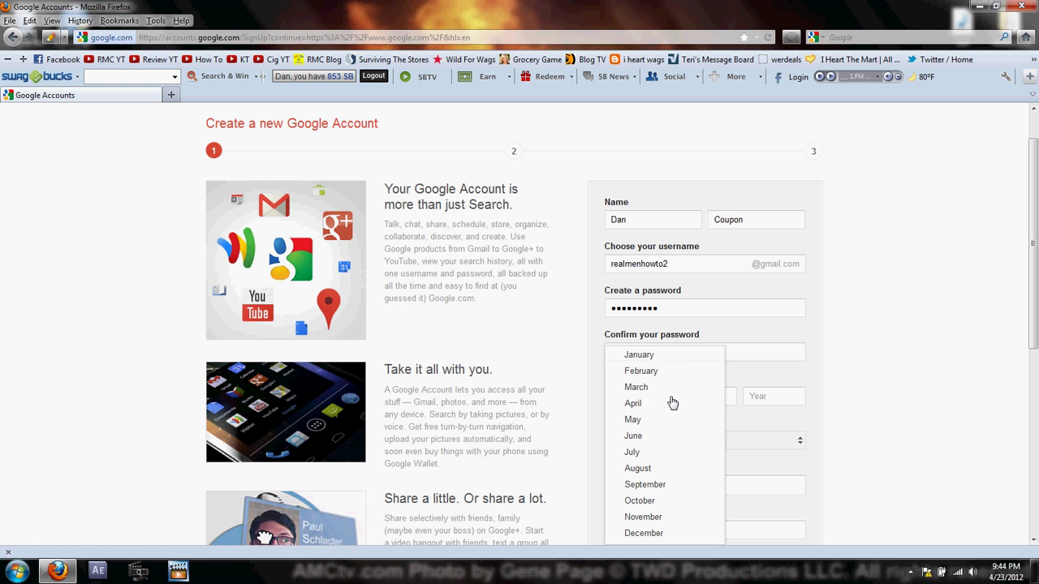
pyautogui.click(663, 354)
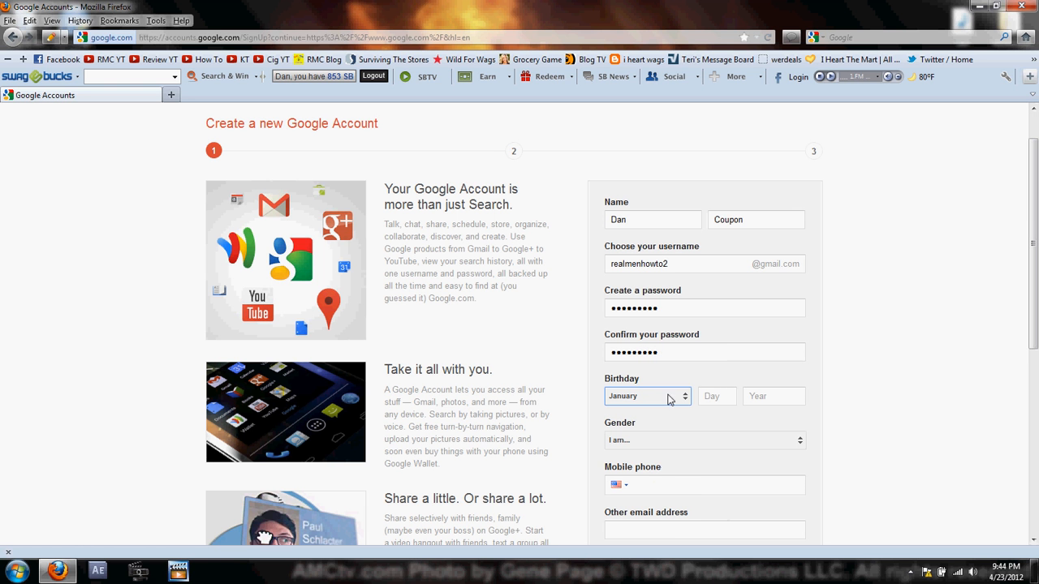
pyautogui.click(718, 396)
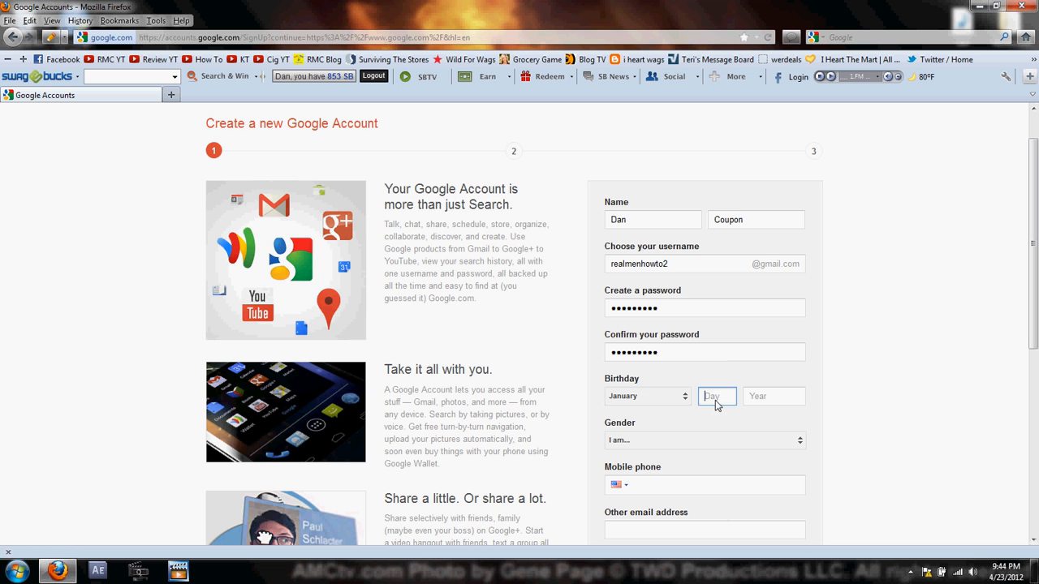
pyautogui.write('11')
pyautogui.click(774, 396)
pyautogui.write('1977')
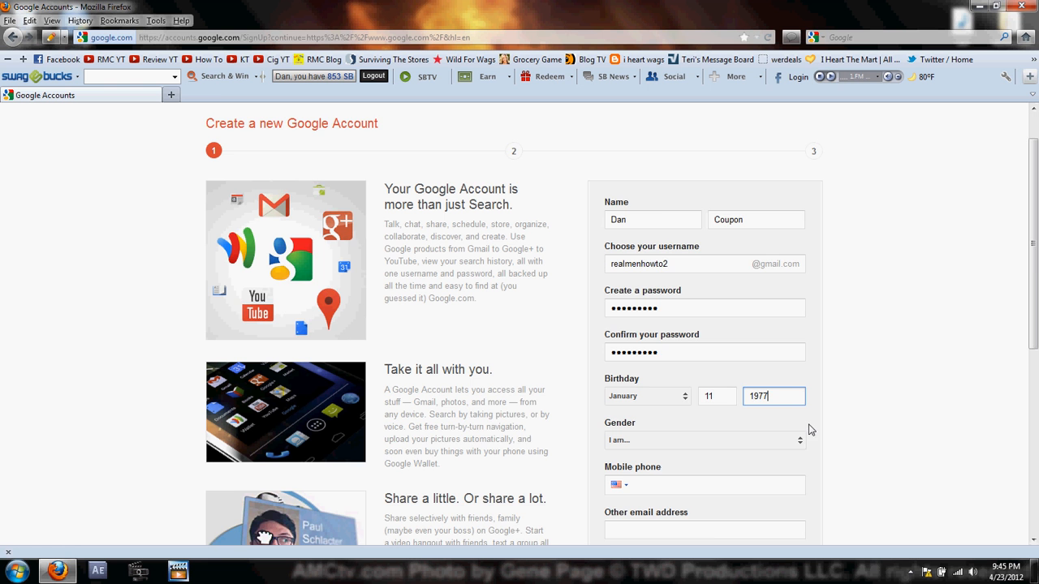
pyautogui.scroll(-1, 872, 395)
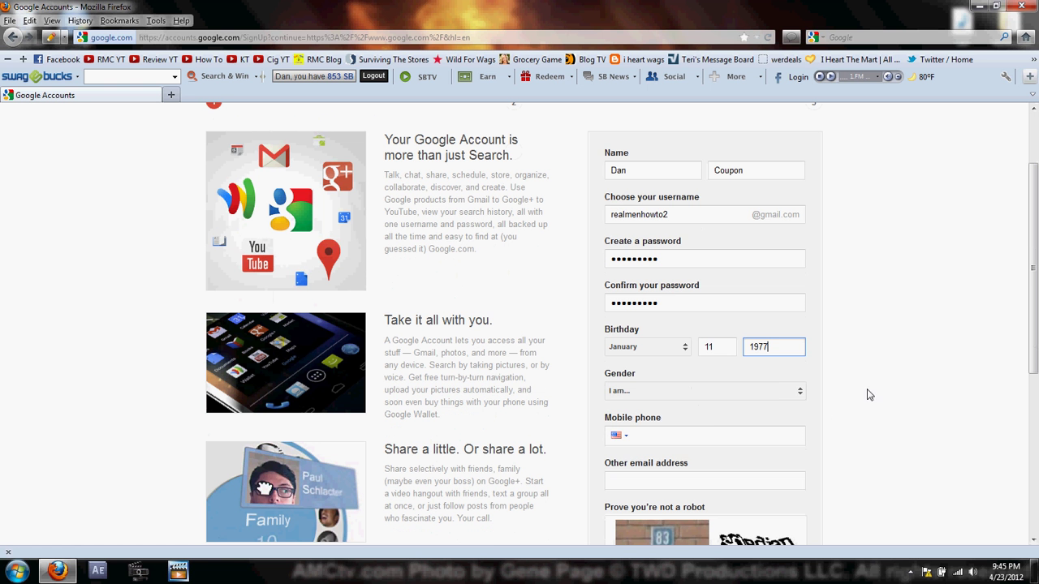
# Step: Choose Male as the gender and move past the phone and other-email fields
pyautogui.click(774, 395)
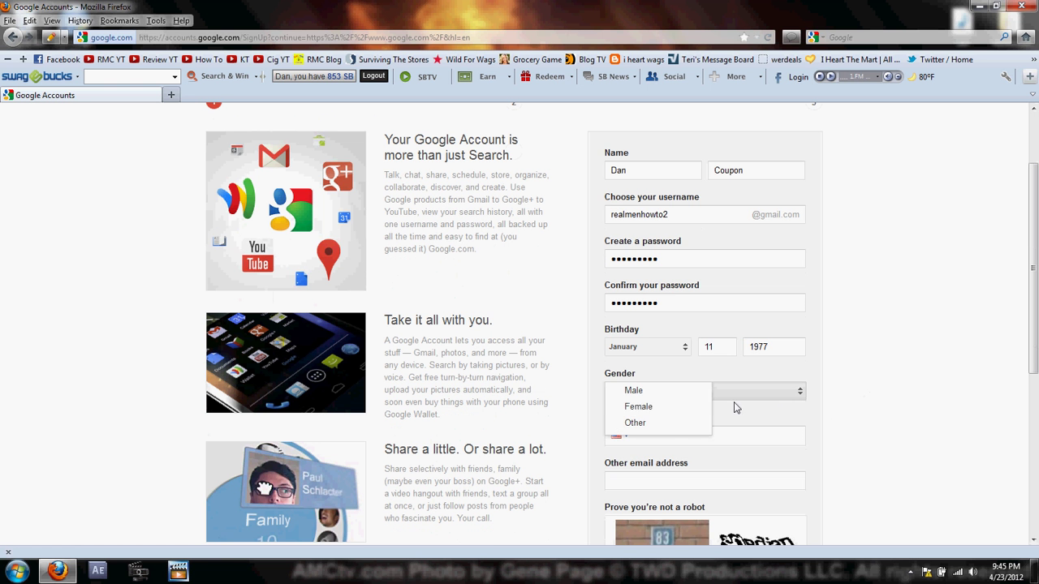
pyautogui.click(657, 391)
pyautogui.scroll(-1, 667, 399)
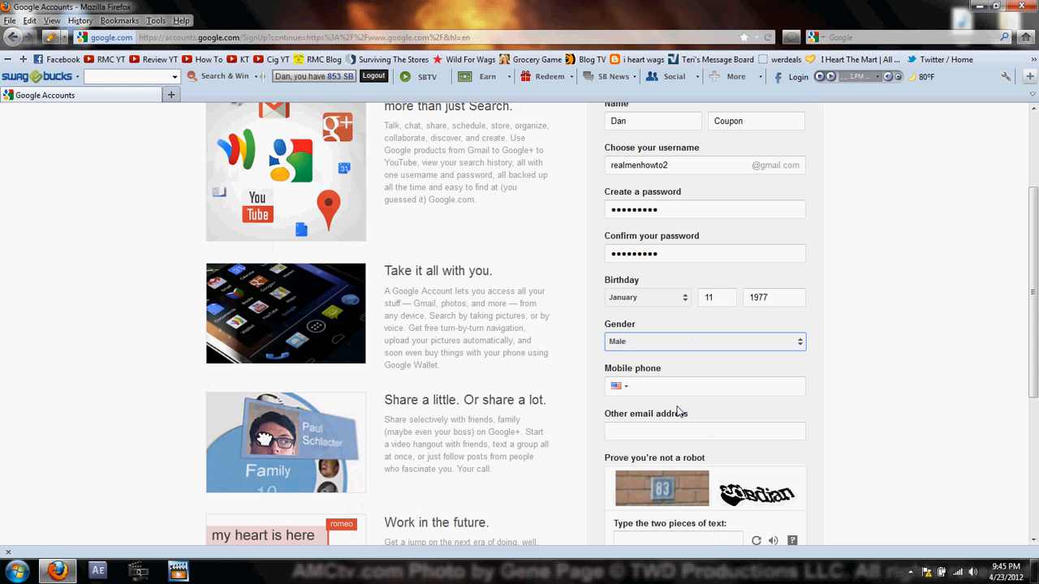
pyautogui.click(664, 390)
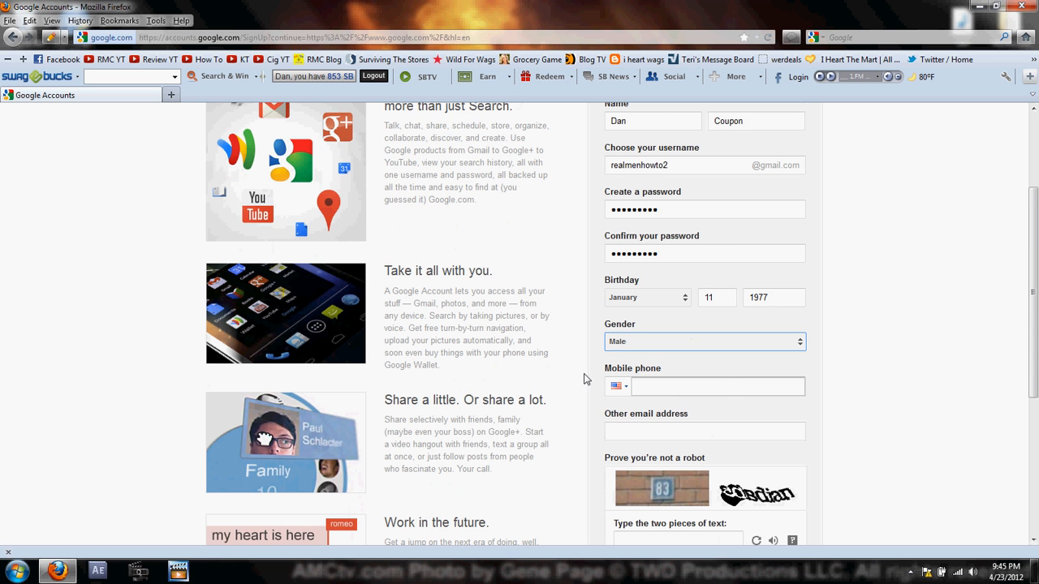
pyautogui.scroll(-1, 613, 381)
pyautogui.click(613, 387)
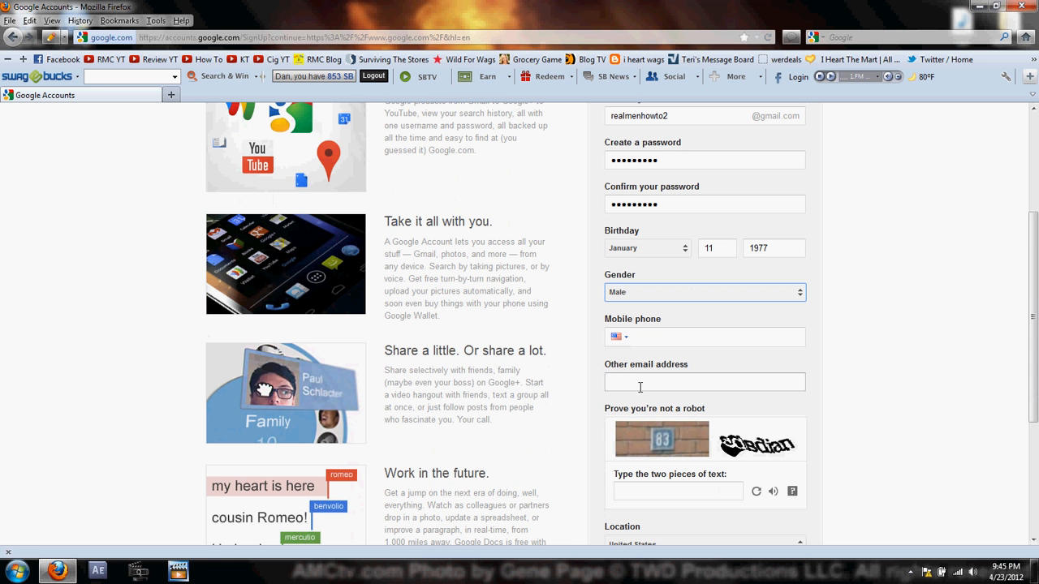
pyautogui.scroll(-1, 626, 388)
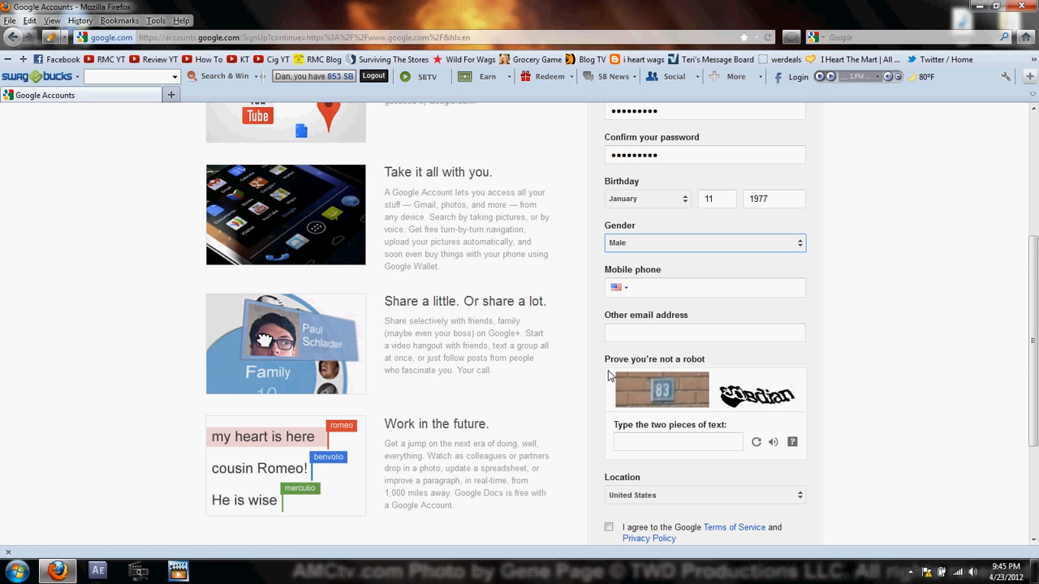
pyautogui.scroll(-1, 589, 401)
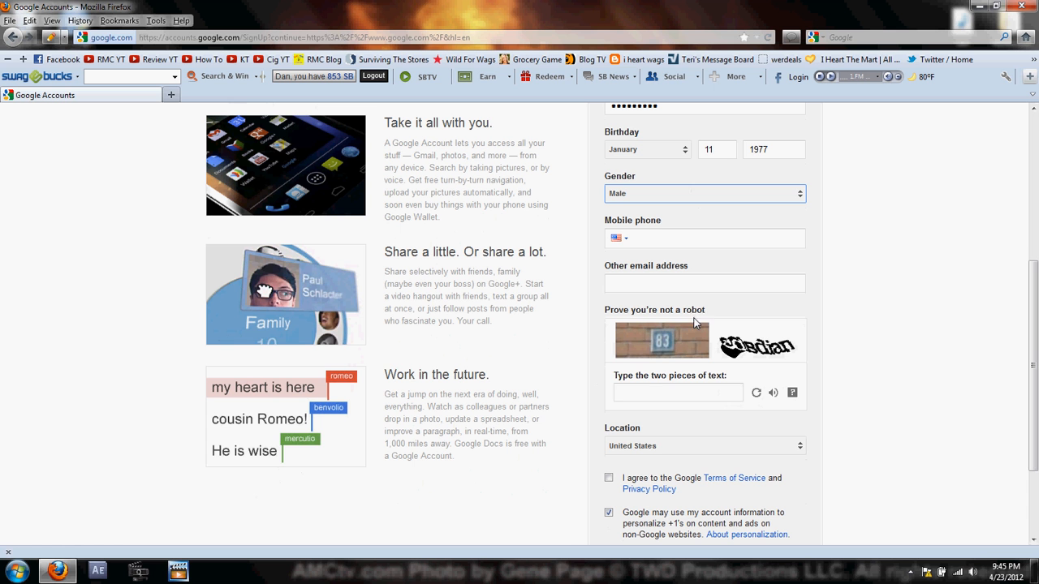
# Step: Answer a refreshed captcha, accept the Terms, decline personalization and submit the signup
pyautogui.click(660, 392)
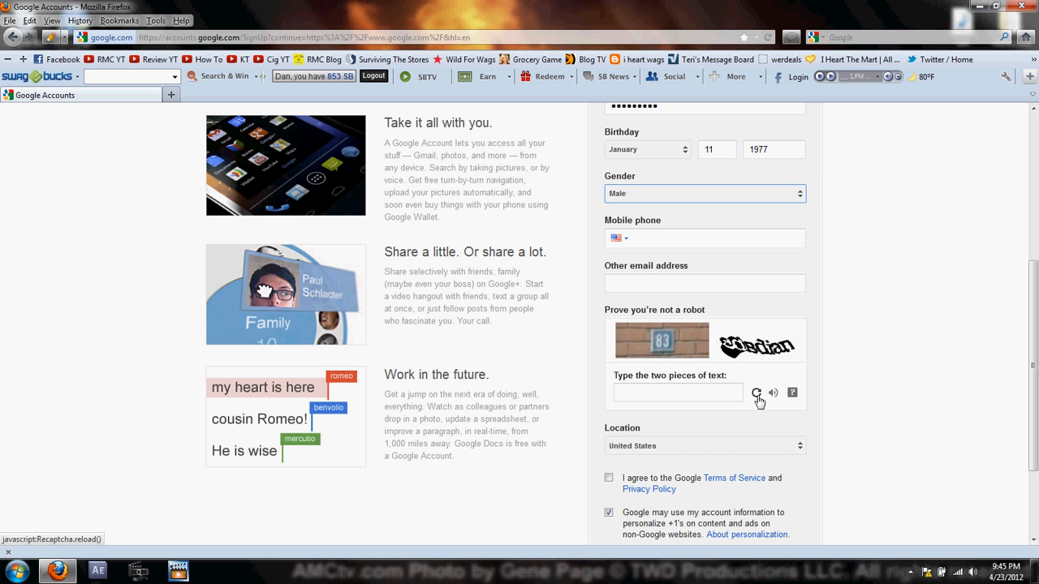
pyautogui.click(756, 393)
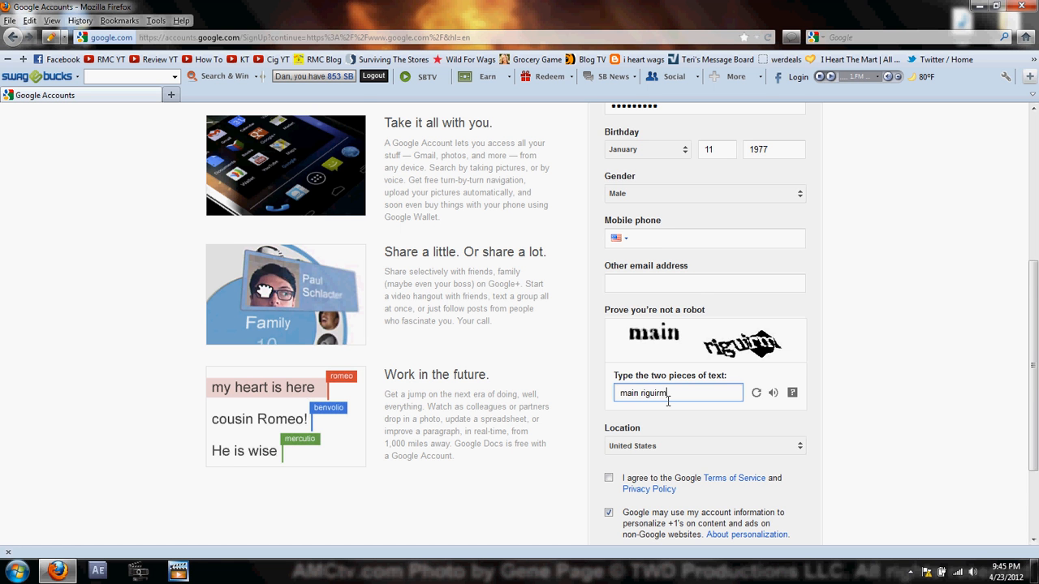
pyautogui.scroll(-1, 628, 420)
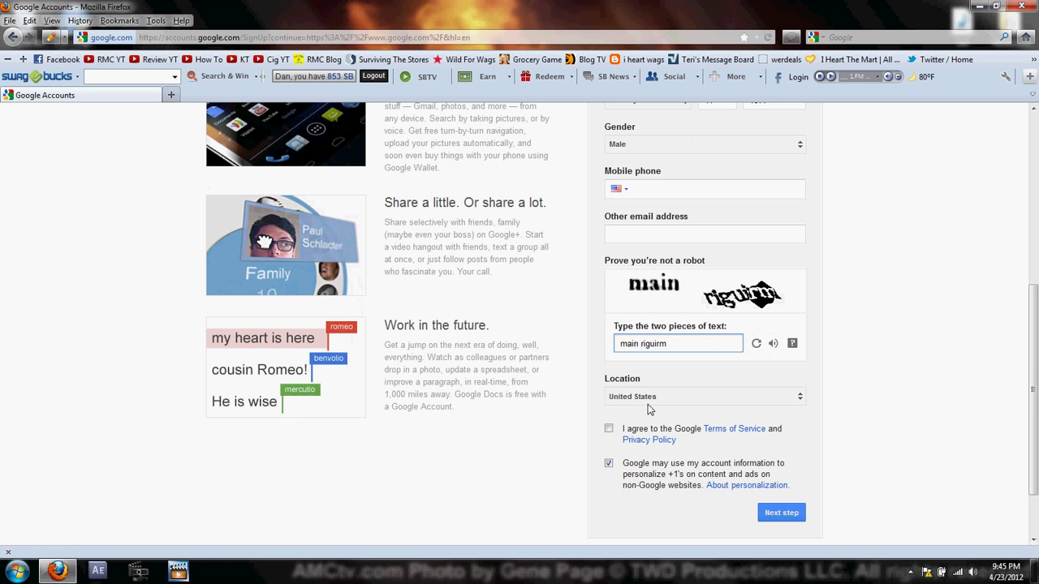
pyautogui.click(609, 429)
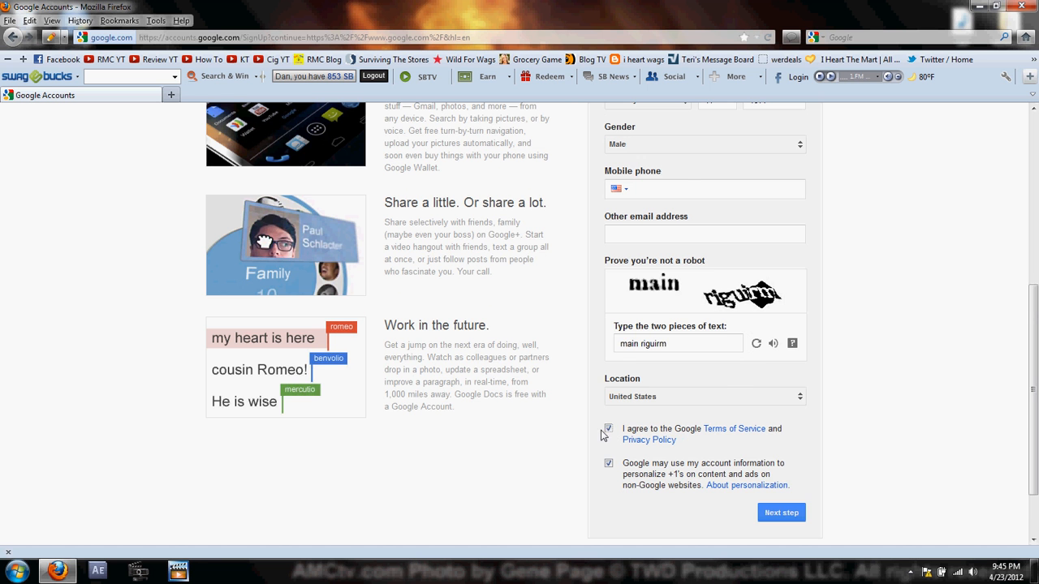
pyautogui.scroll(-1, 595, 435)
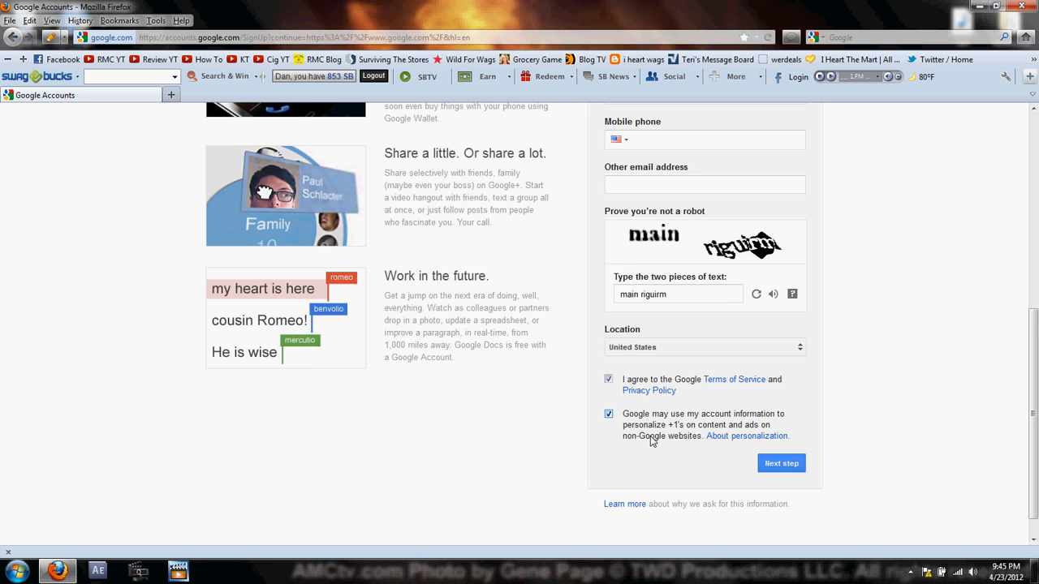
pyautogui.click(608, 415)
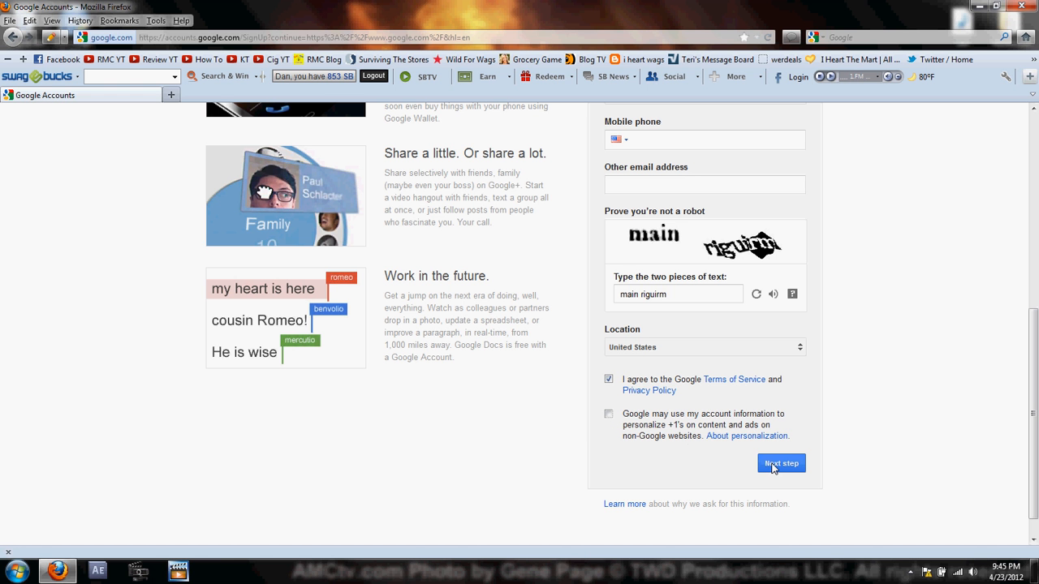
pyautogui.click(776, 465)
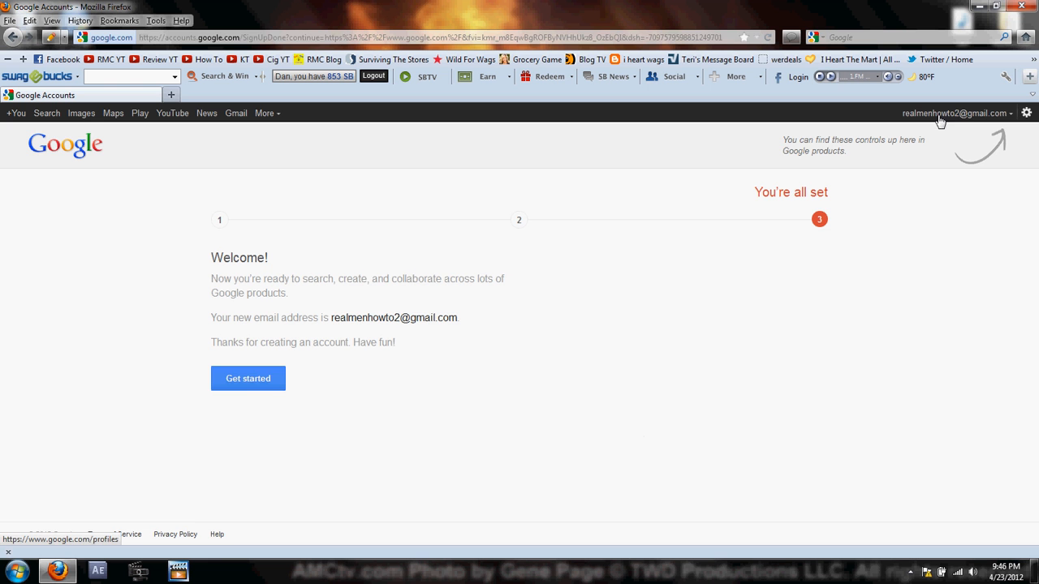
# Step: Continue via Get started to the homepage and check the new account's summary
pyautogui.click(245, 381)
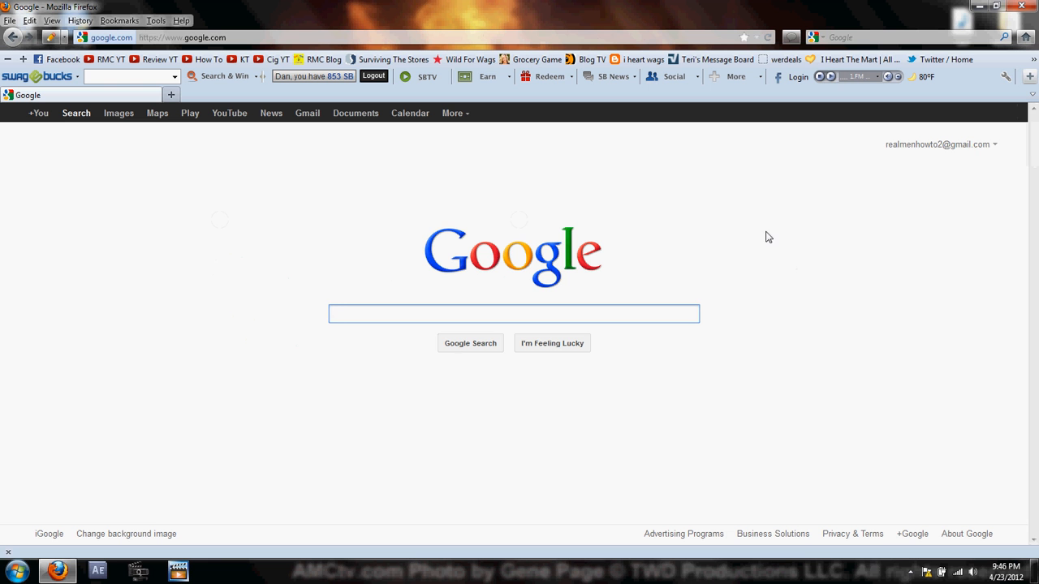
pyautogui.click(985, 146)
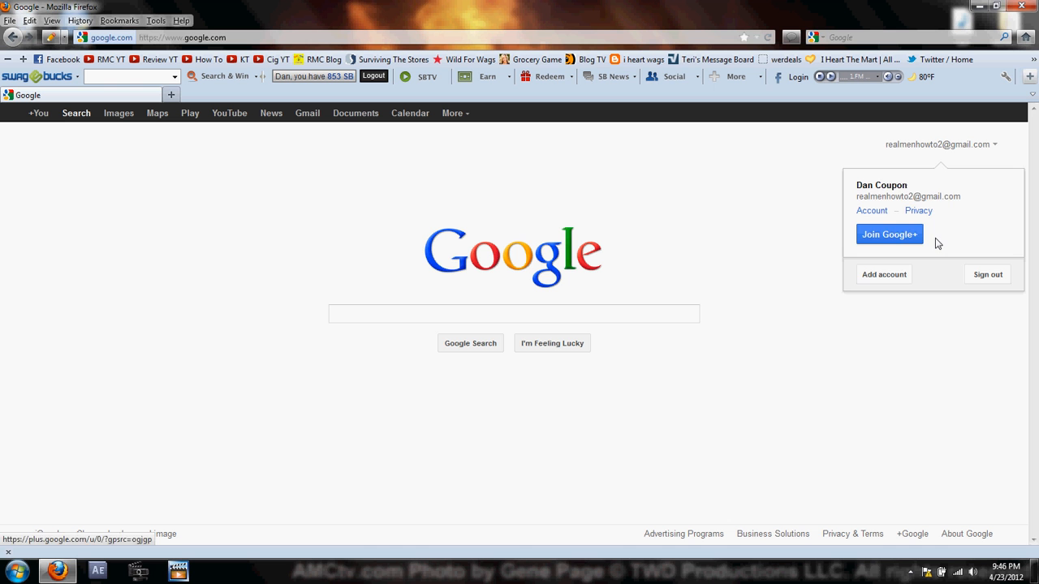
pyautogui.click(661, 172)
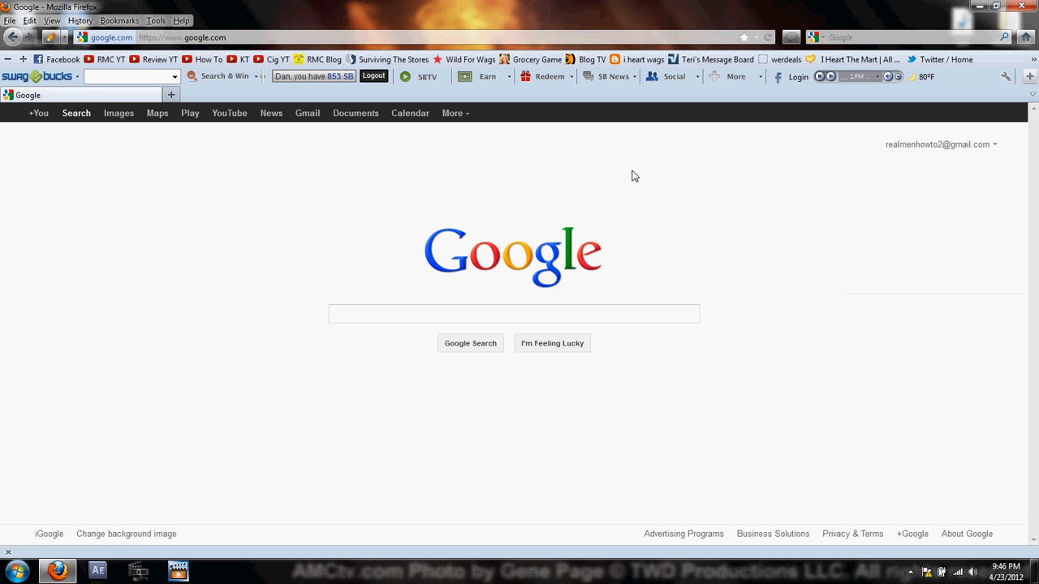
# Step: Enter the new Gmail inbox, dismiss the Welcome dialog and glance at the settings menu
pyautogui.click(308, 112)
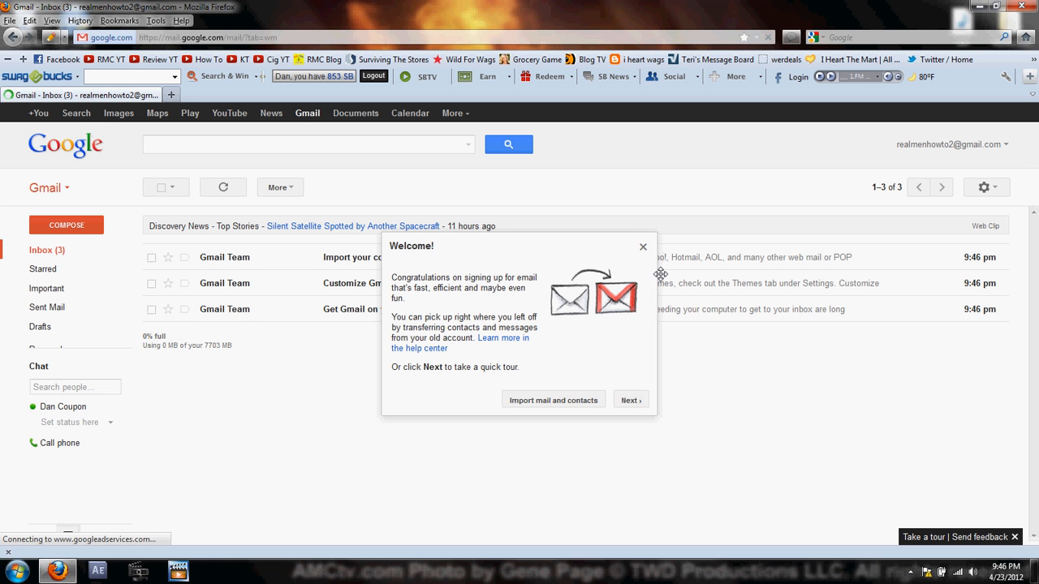
pyautogui.click(644, 246)
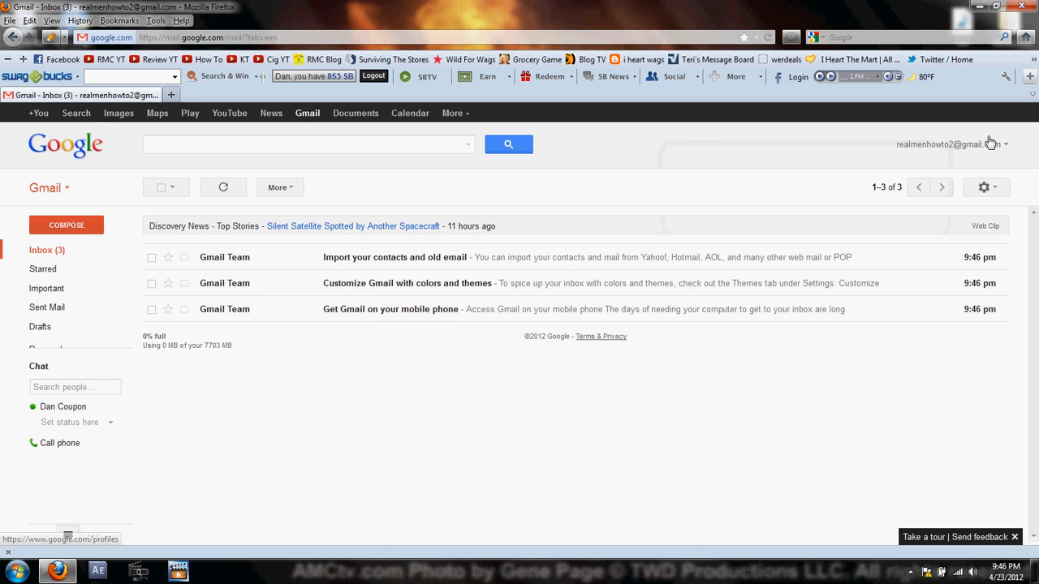
pyautogui.click(988, 188)
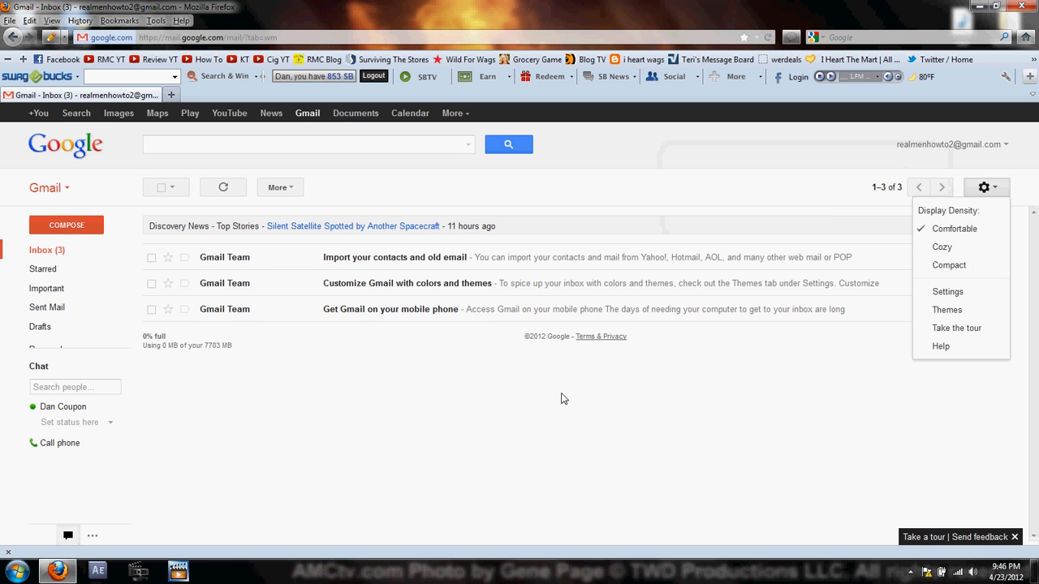
pyautogui.click(501, 425)
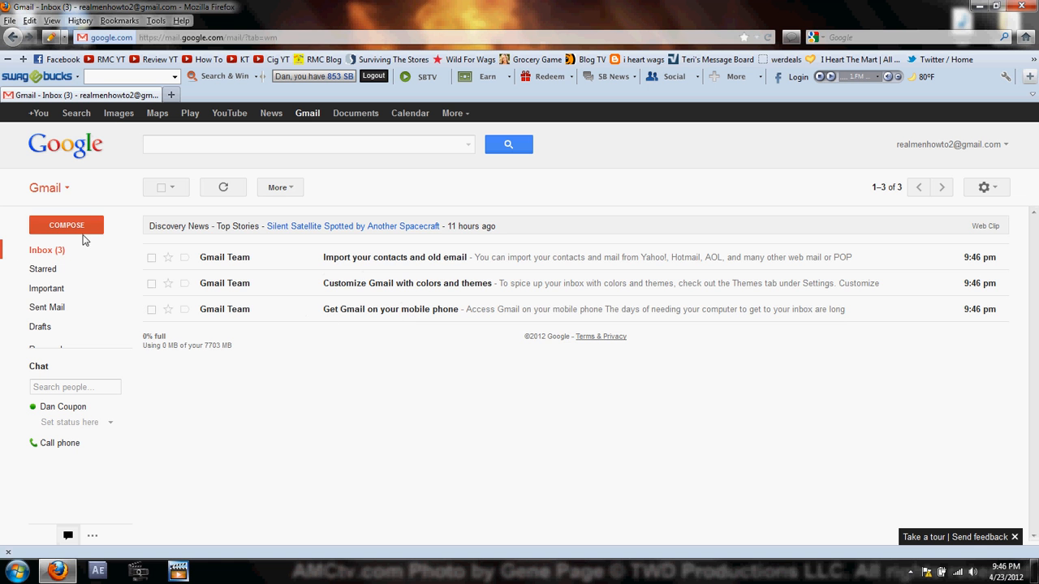
# Step: Start a blank Compose message, then leave it for the Google homepage
pyautogui.click(73, 227)
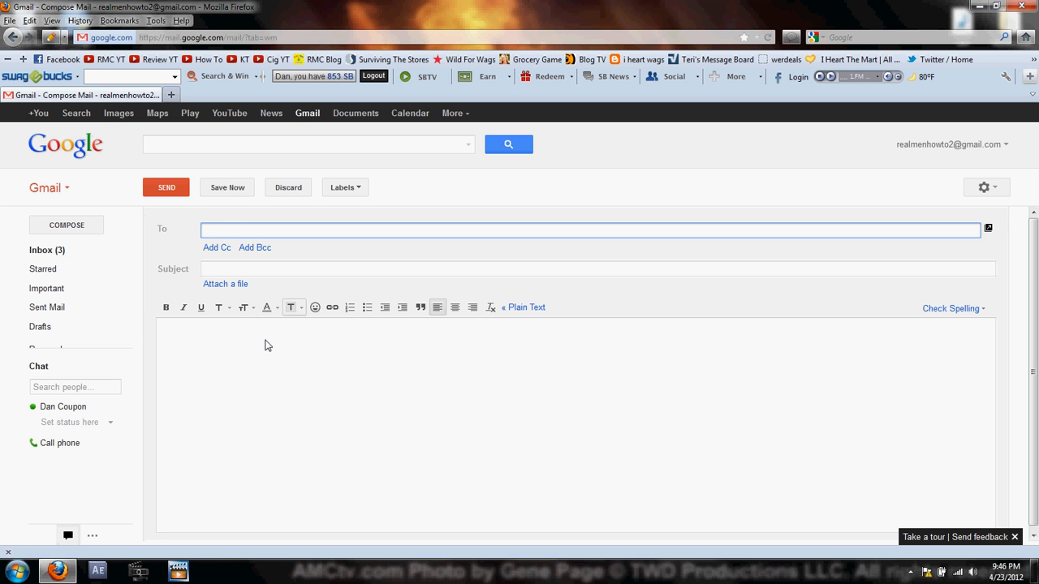
pyautogui.click(268, 346)
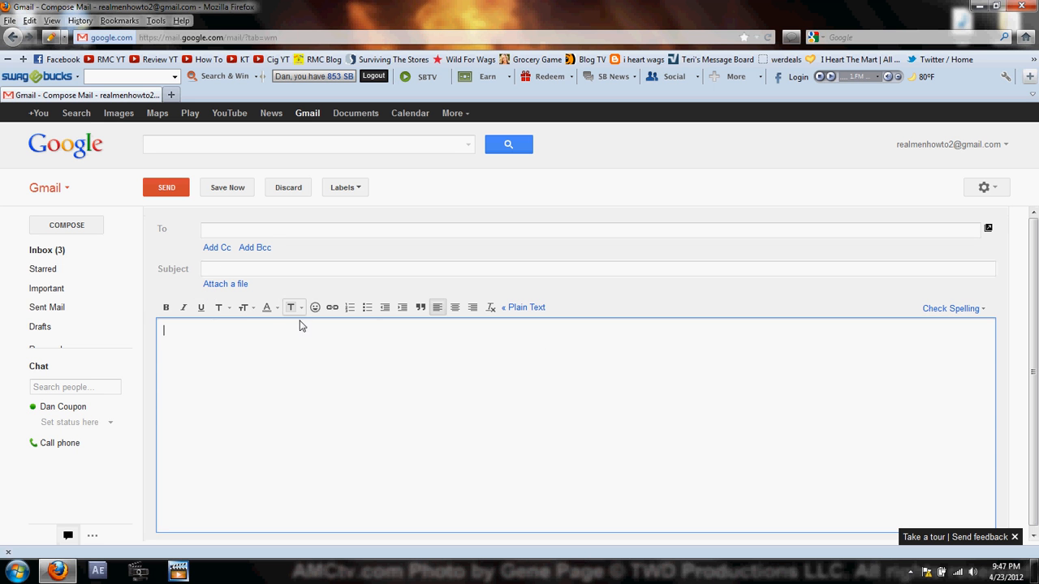
pyautogui.click(1026, 37)
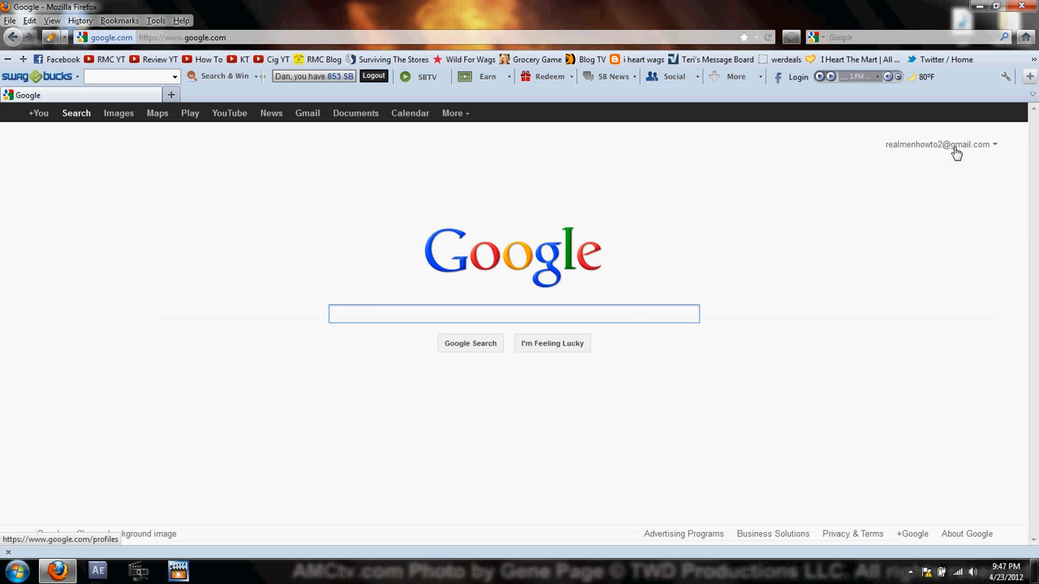
# Step: Choose the lighthouse sunset photo from the Public gallery as the homepage background
pyautogui.click(126, 534)
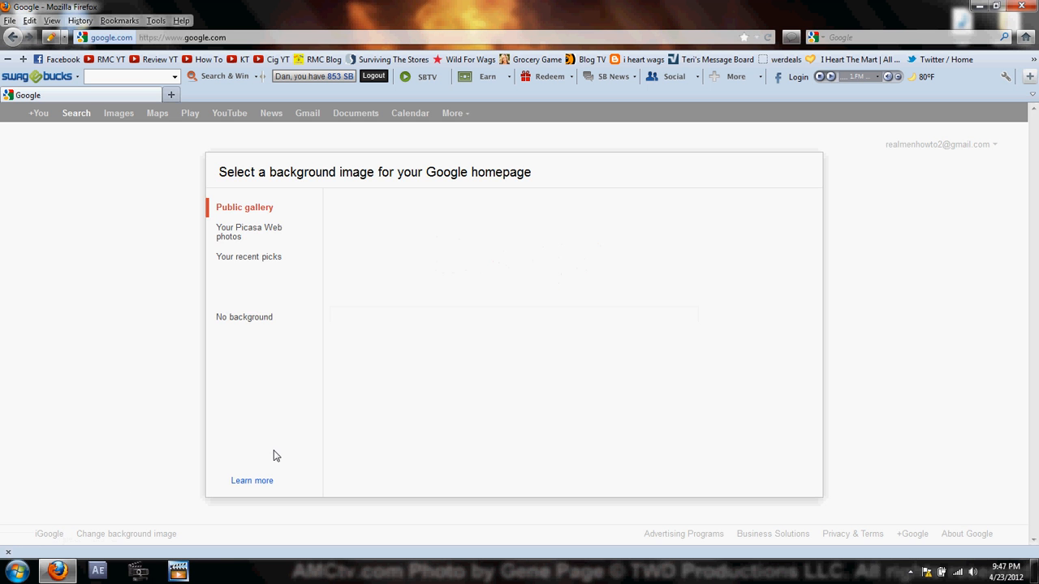
pyautogui.scroll(-5, 588, 322)
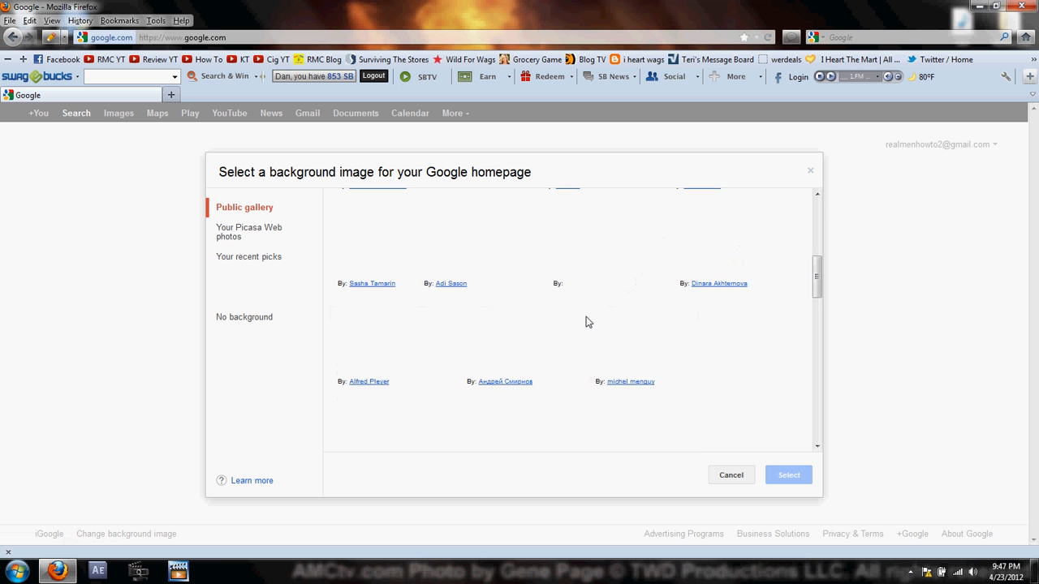
pyautogui.scroll(-3, 588, 322)
pyautogui.scroll(-5, 588, 322)
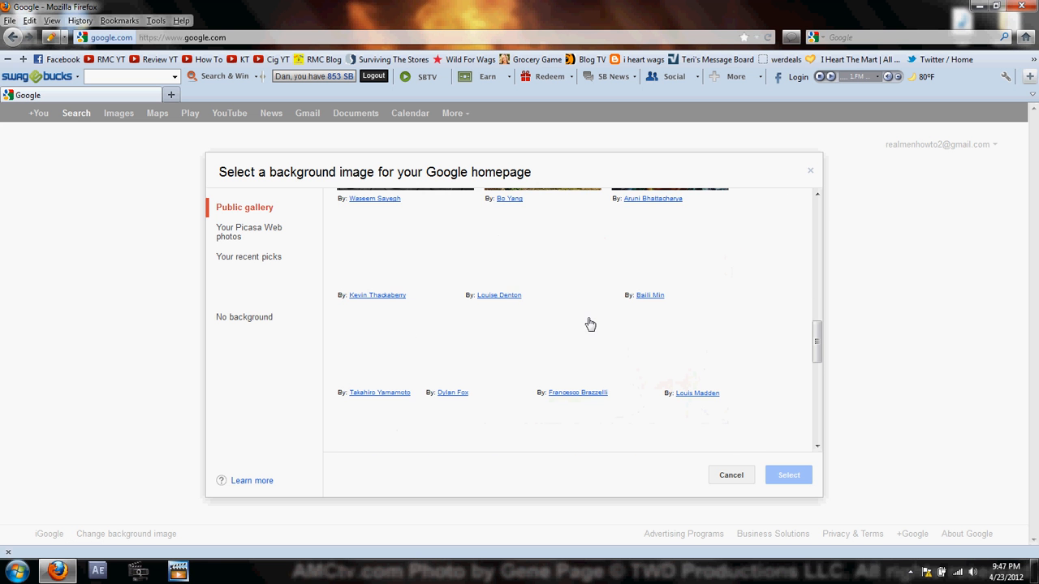
pyautogui.scroll(-5, 588, 322)
pyautogui.scroll(-1, 568, 319)
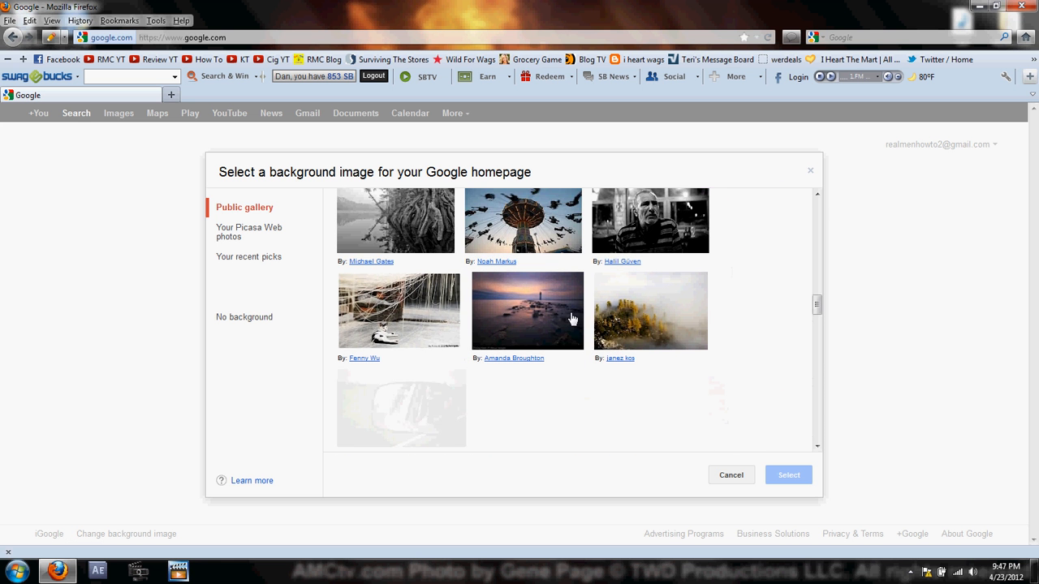
pyautogui.click(528, 313)
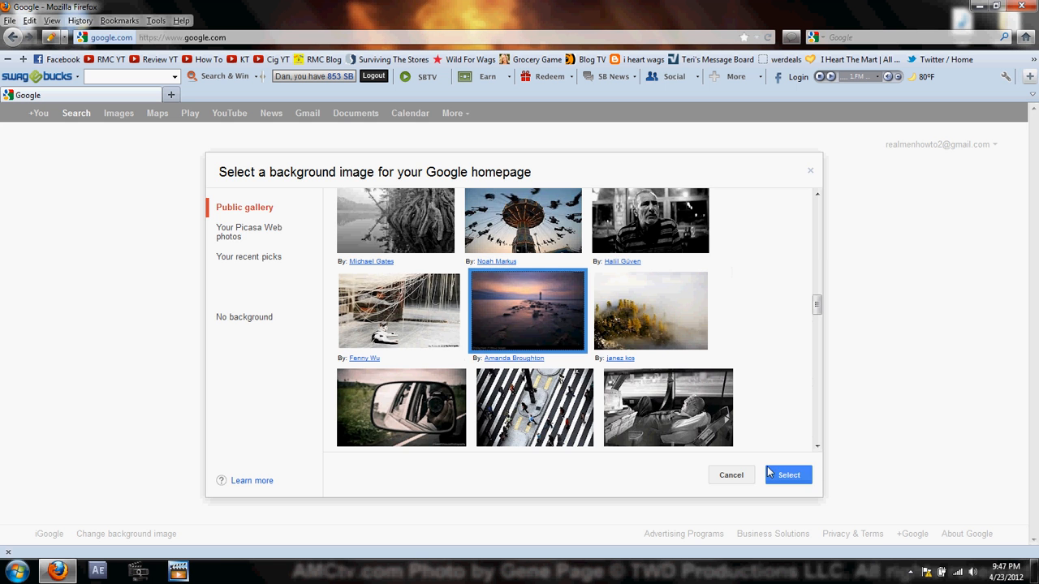
pyautogui.click(788, 474)
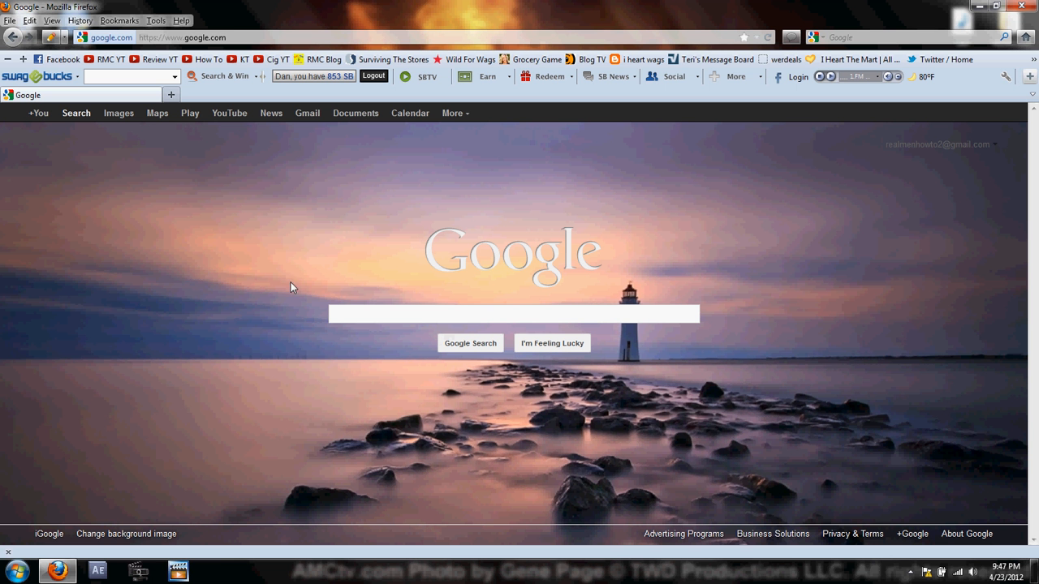